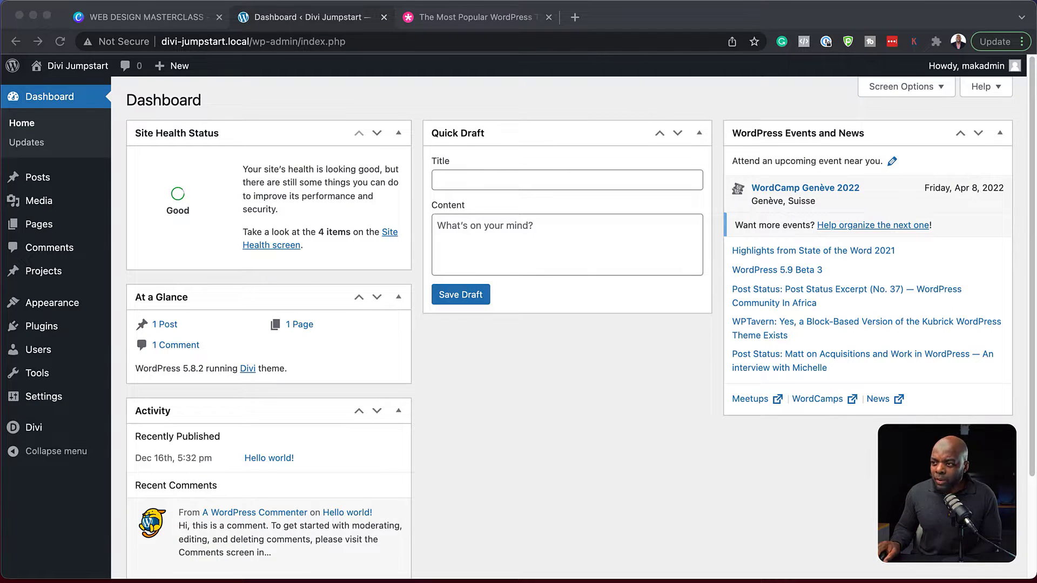
Step: Open Divi Theme Options on the Updates tab to see the username, API key and version rollback
{"action": "mouse_move", "coordinate": [51, 431]}
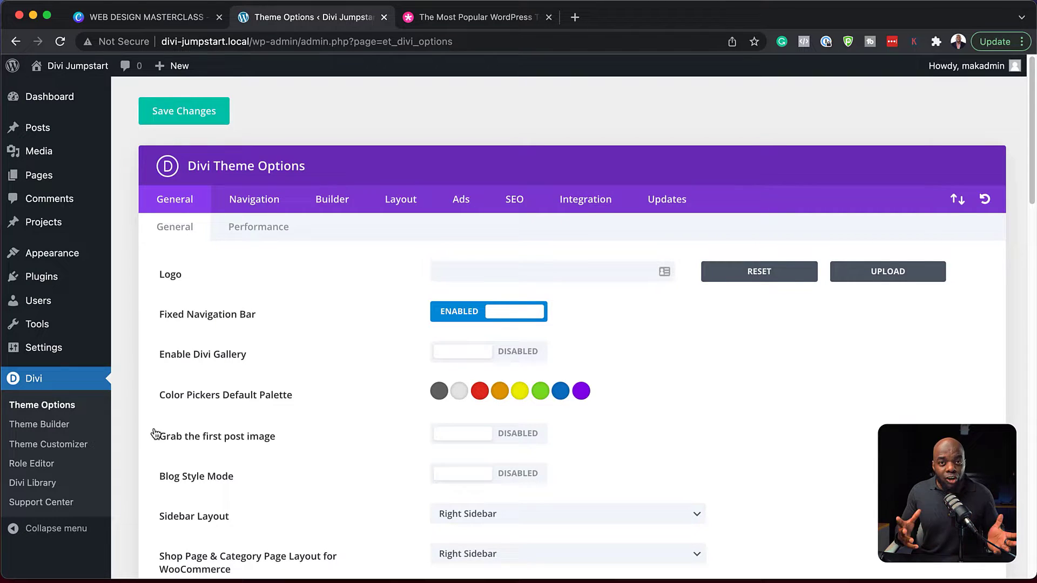
{"action": "left_click", "coordinate": [667, 205]}
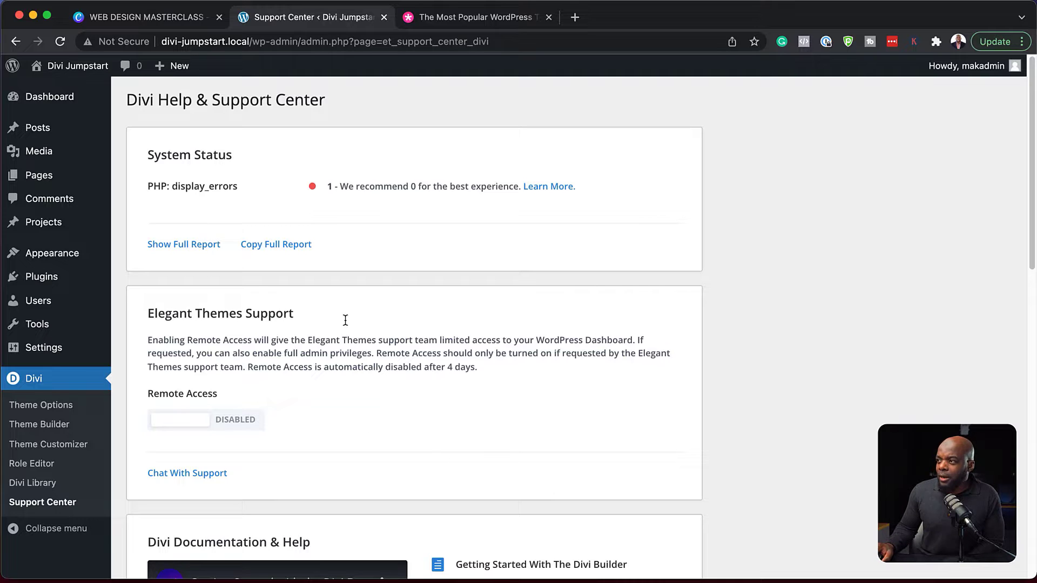
Step: Expand the full system status report, scroll through it, then hide the report again
{"action": "left_click", "coordinate": [187, 248]}
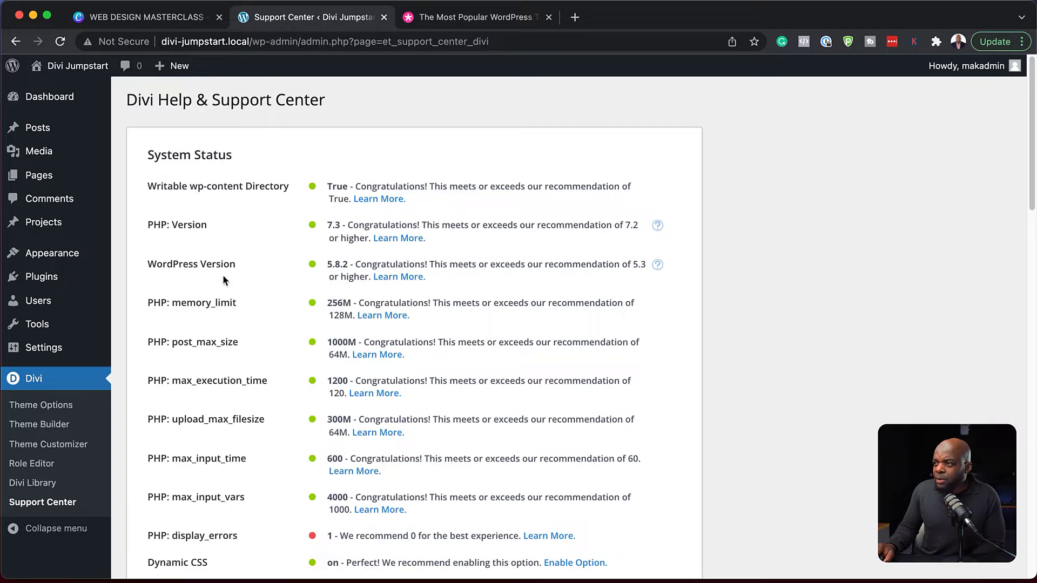
{"action": "scroll", "coordinate": [333, 312], "scroll_direction": "down", "scroll_amount": 10}
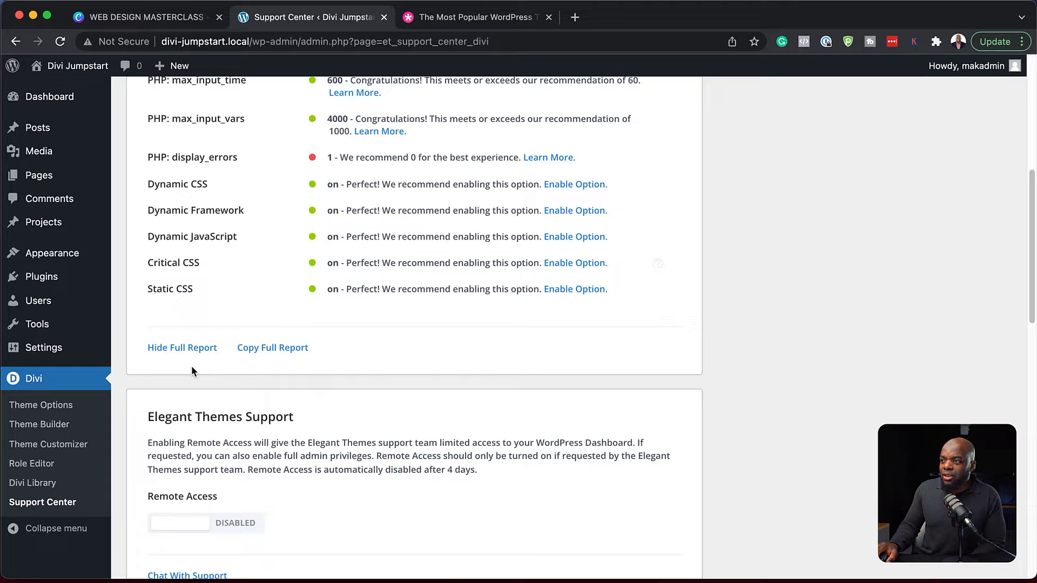
{"action": "left_click", "coordinate": [191, 349]}
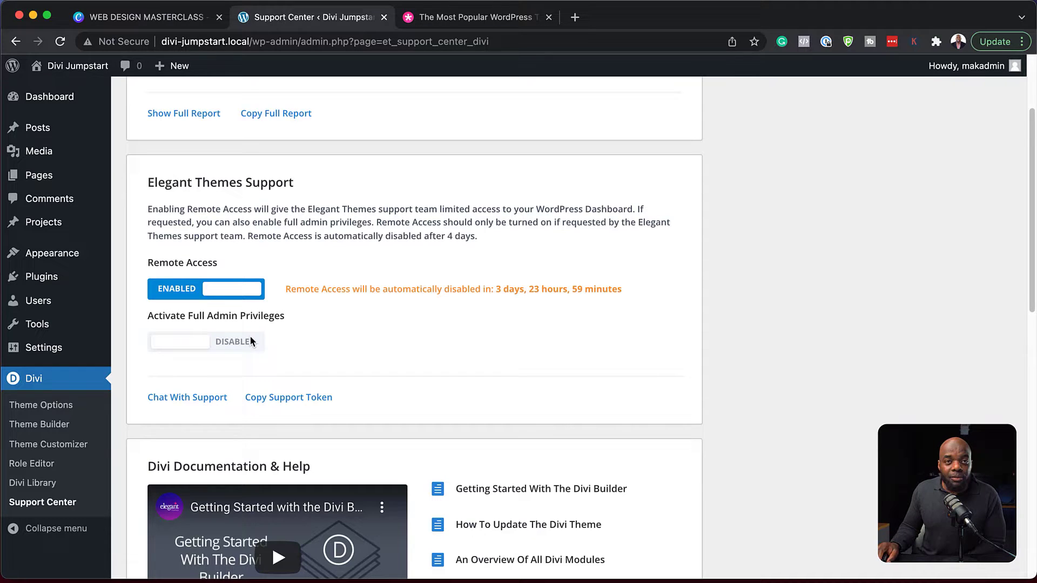
Step: Enable full admin privileges for Elegant Themes support and copy the support token
{"action": "left_click", "coordinate": [246, 344]}
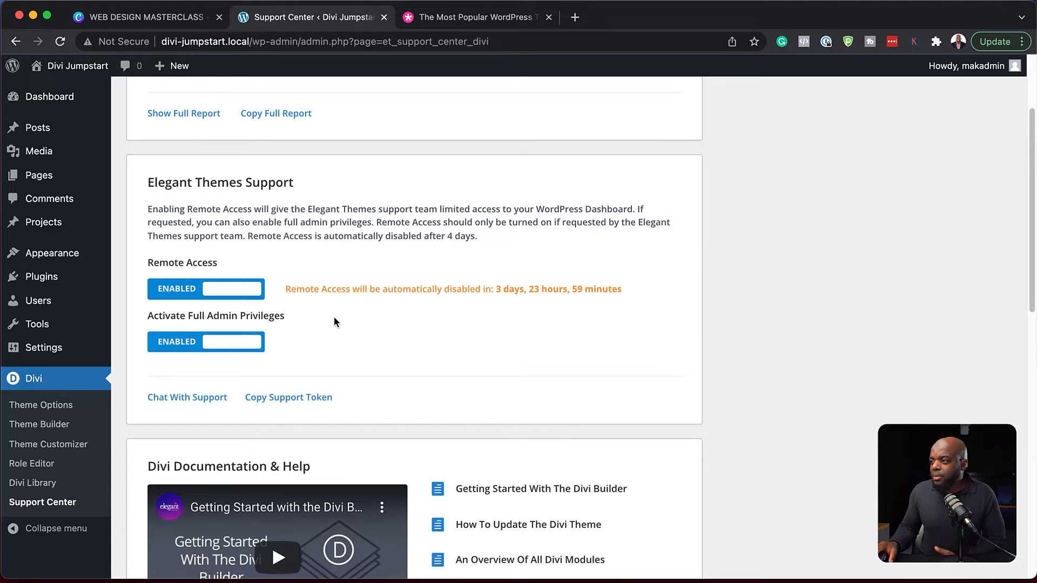
{"action": "scroll", "coordinate": [418, 366], "scroll_direction": "down", "scroll_amount": 1}
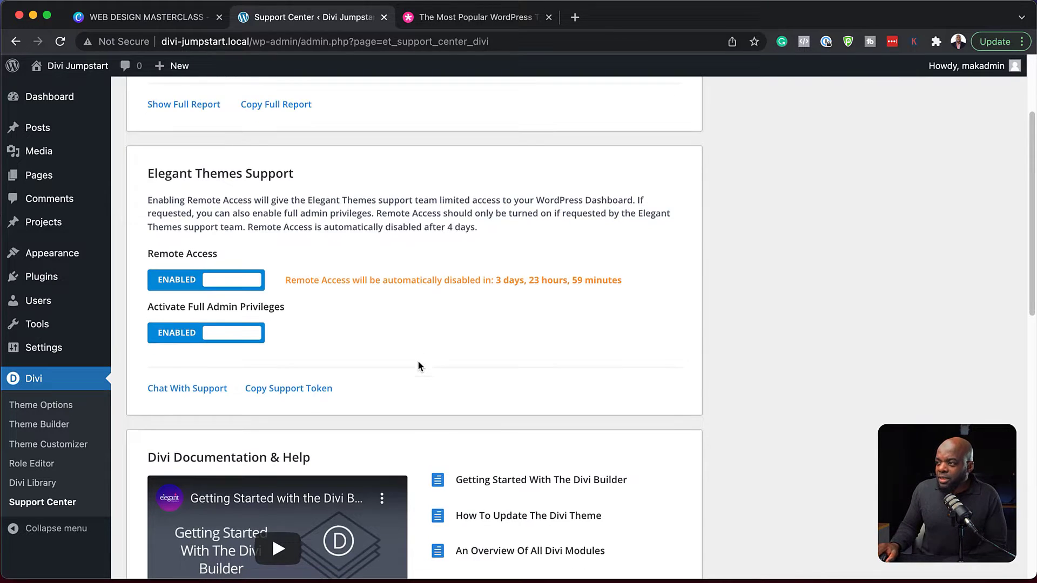
{"action": "left_click", "coordinate": [280, 395]}
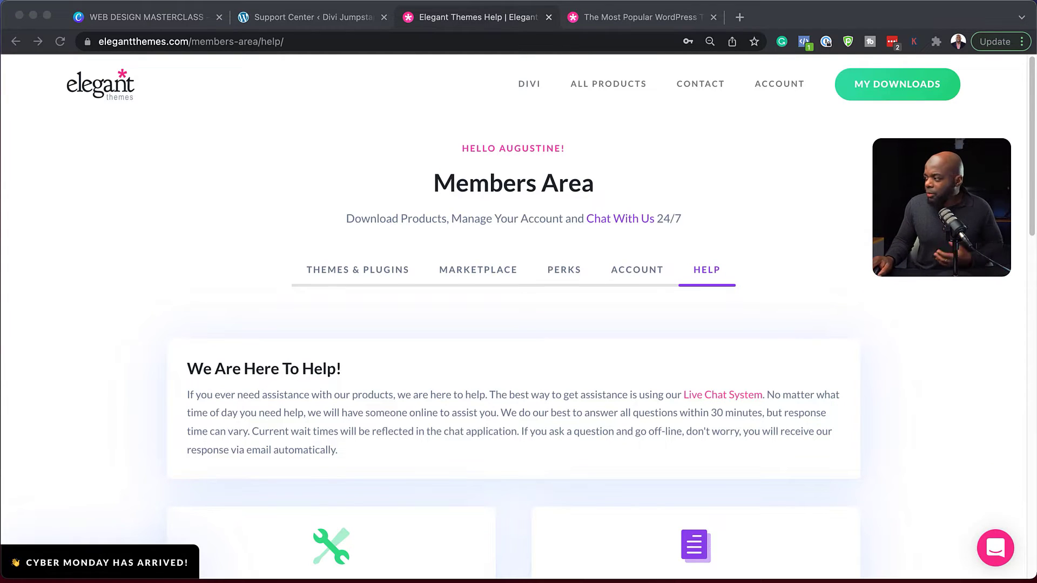
Step: Open the Elegant Themes live chat panel, look through it, then close it
{"action": "left_click", "coordinate": [996, 552]}
{"action": "left_click", "coordinate": [996, 552]}
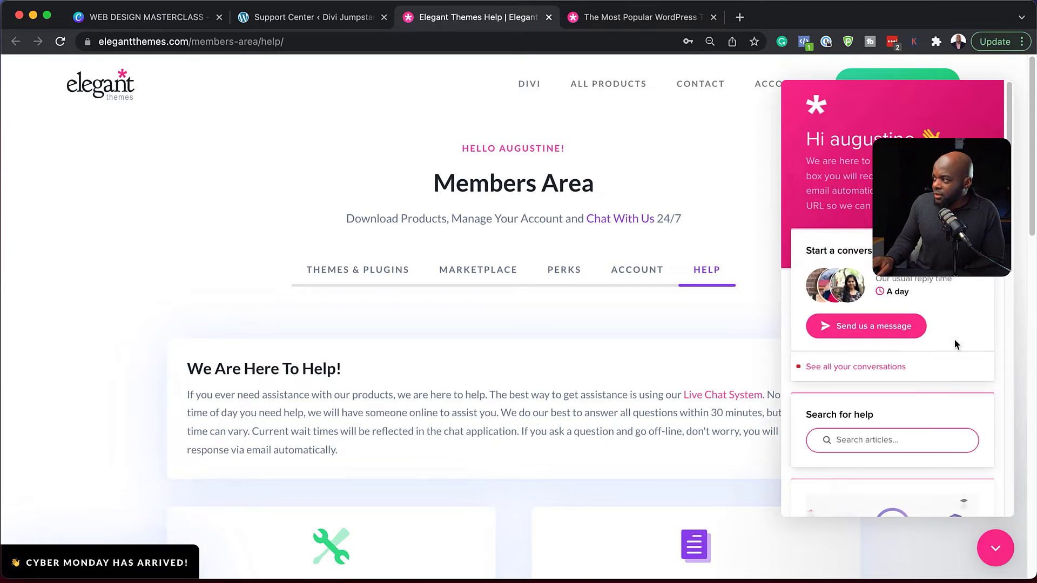
{"action": "scroll", "coordinate": [864, 433], "scroll_direction": "down", "scroll_amount": 10}
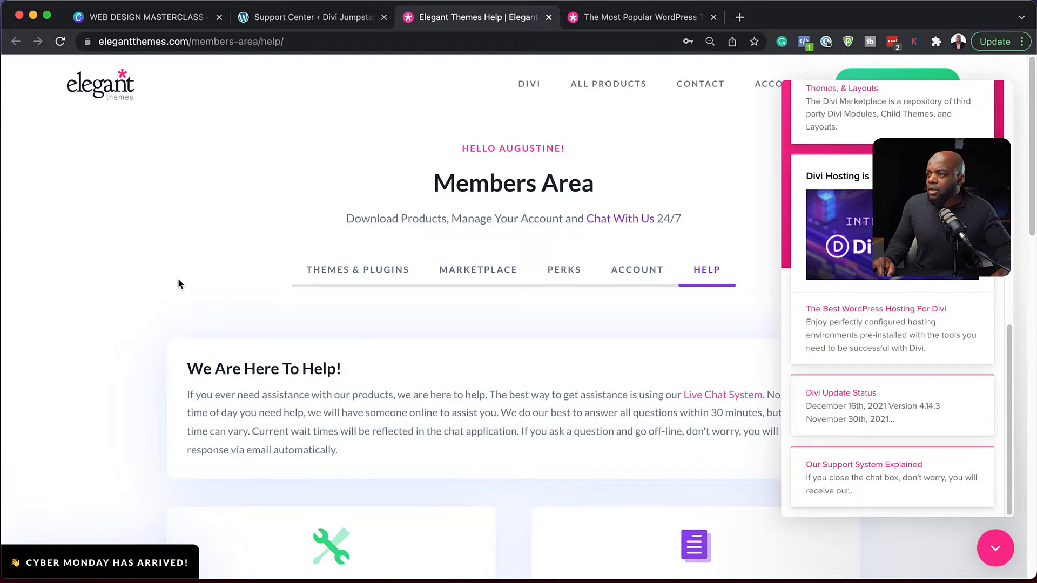
{"action": "scroll", "coordinate": [177, 278], "scroll_direction": "down", "scroll_amount": 2}
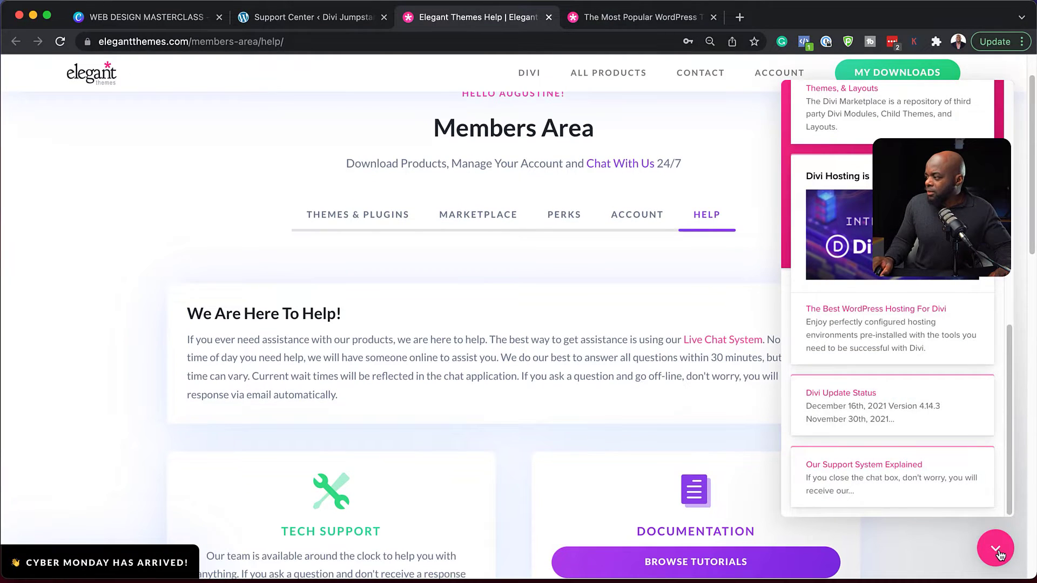
{"action": "left_click", "coordinate": [995, 549]}
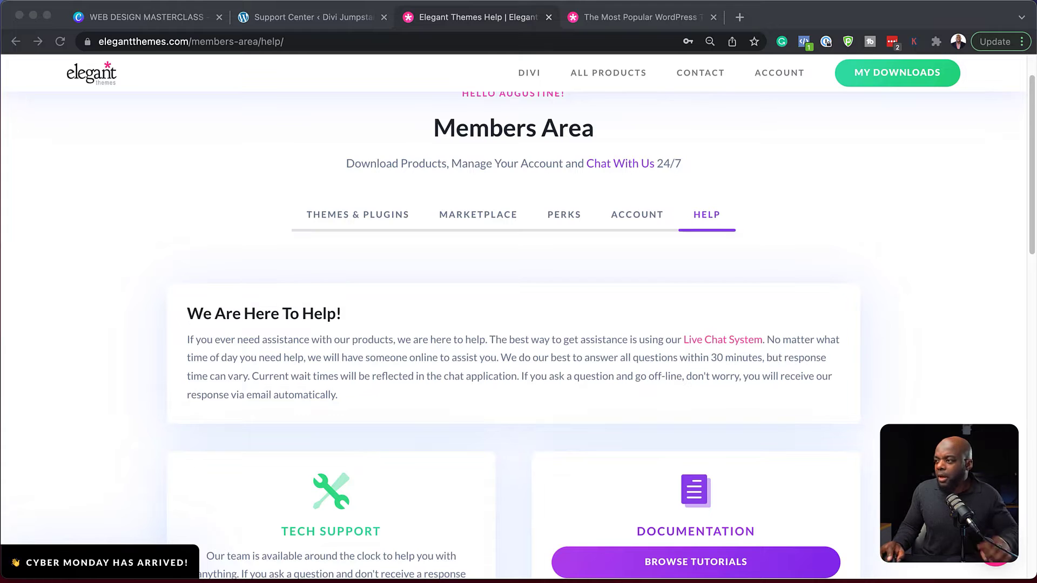
Step: Scroll through the Members Area Help resources and switch back toward the Divi Support Center
{"action": "scroll", "coordinate": [519, 324], "scroll_direction": "down", "scroll_amount": 3}
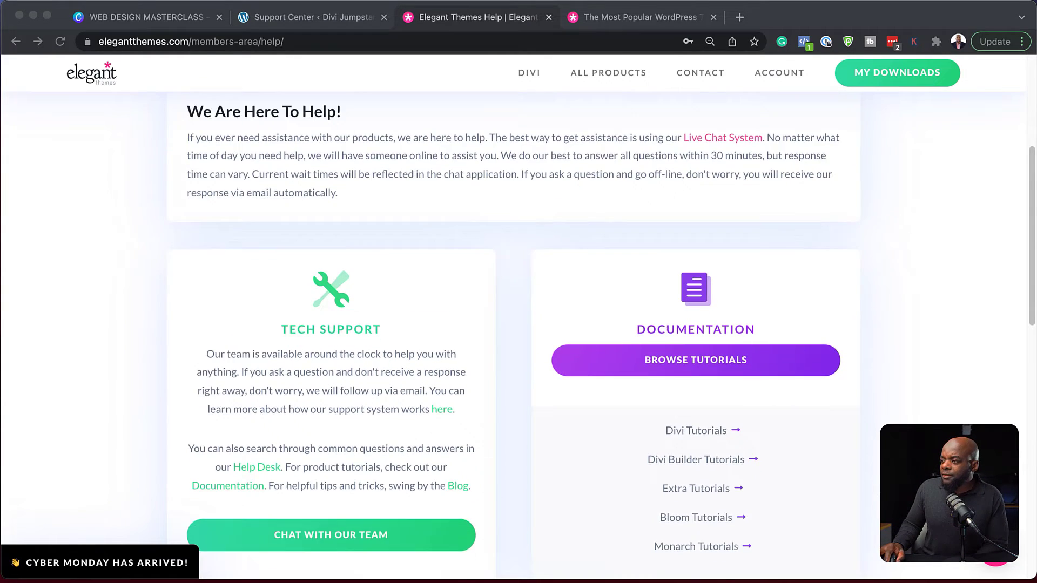
{"action": "scroll", "coordinate": [513, 324], "scroll_direction": "down", "scroll_amount": 2}
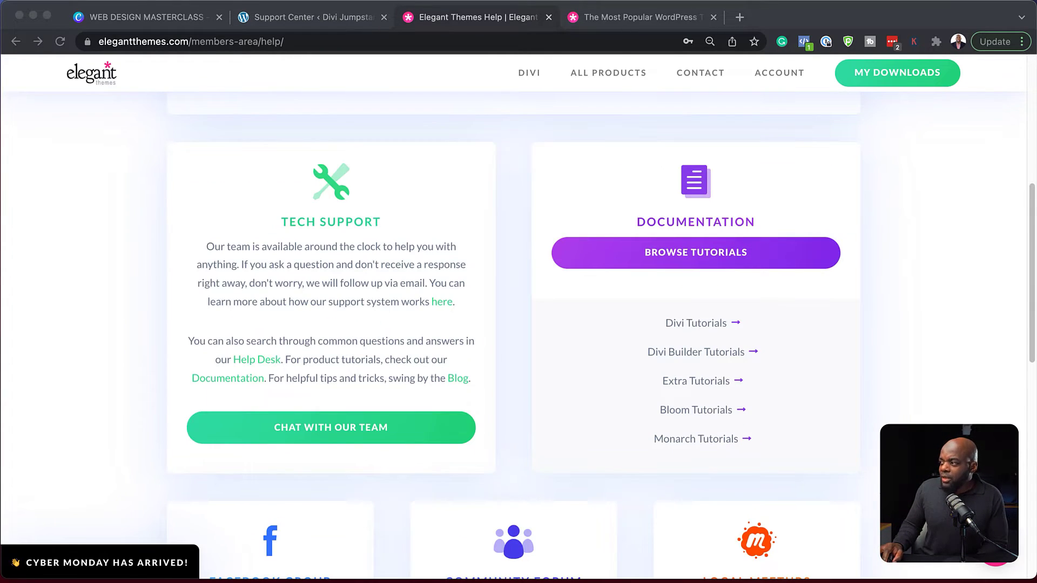
{"action": "key", "text": "super+Tab"}
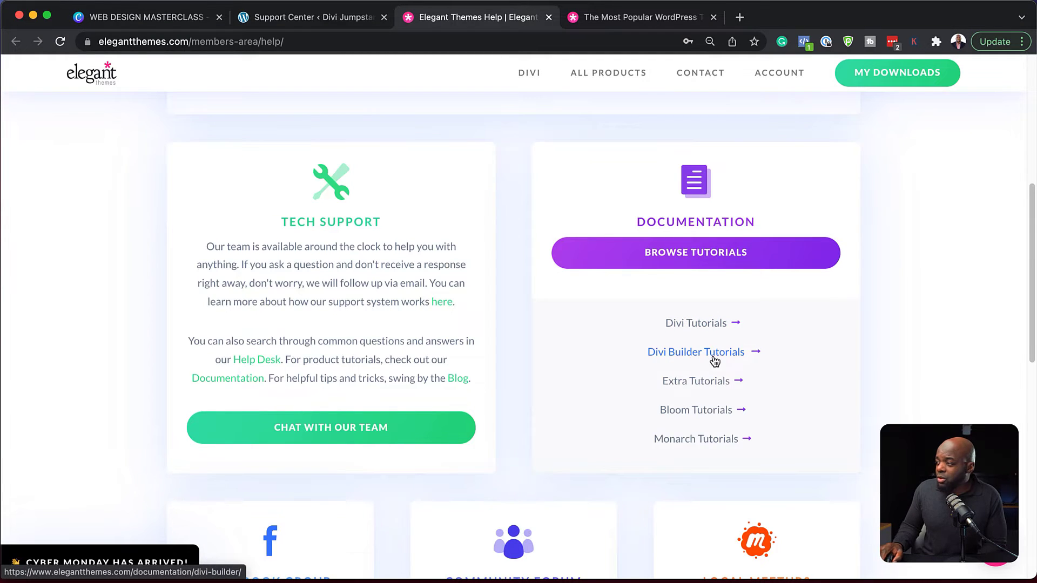
{"action": "scroll", "coordinate": [714, 361], "scroll_direction": "down", "scroll_amount": 2}
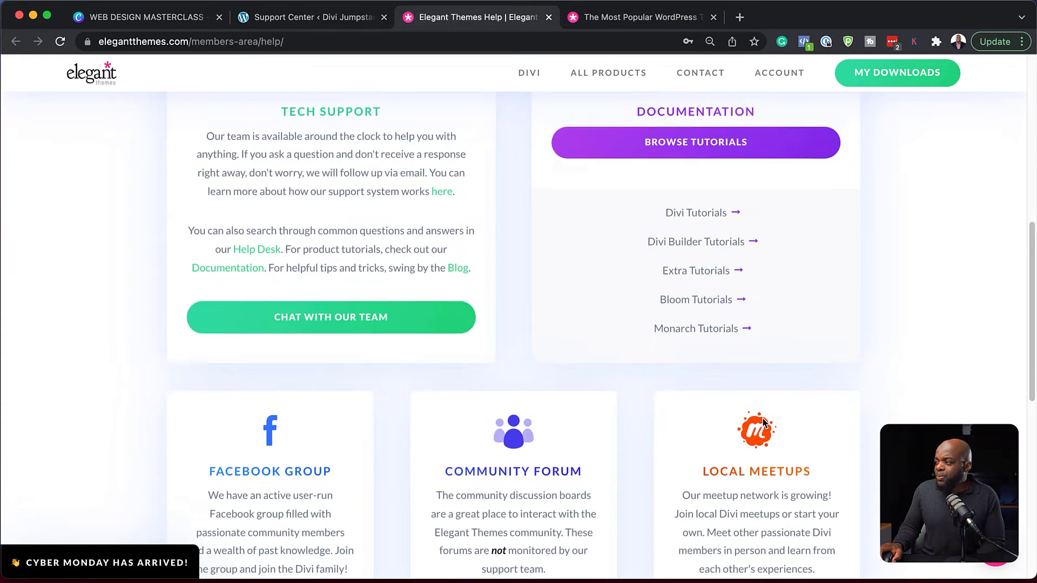
{"action": "scroll", "coordinate": [763, 416], "scroll_direction": "up", "scroll_amount": 10}
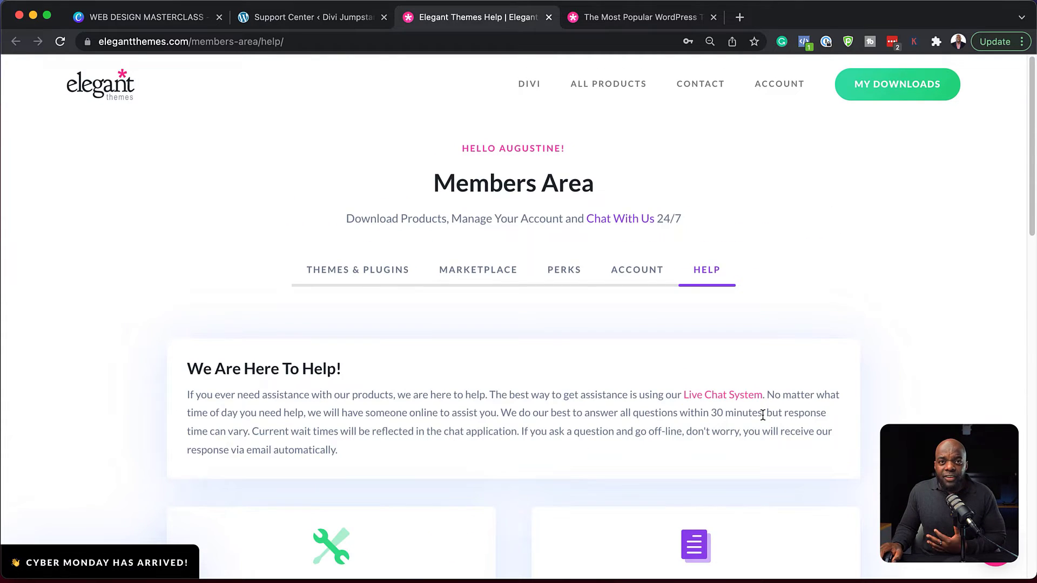
Step: Create a new WordPress page titled 'Support' and launch it with the Divi Builder
{"action": "left_click", "coordinate": [314, 18]}
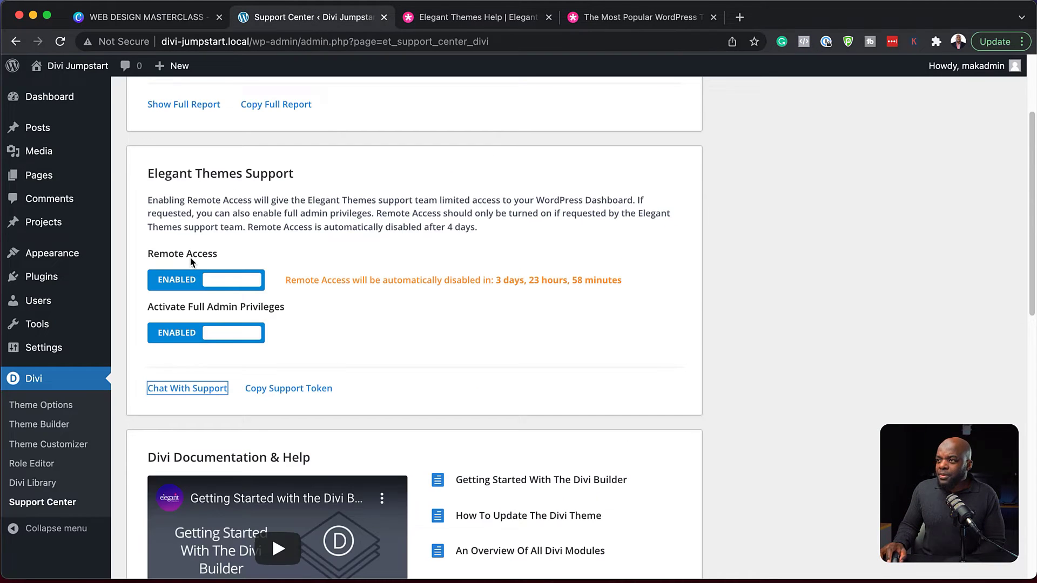
{"action": "scroll", "coordinate": [76, 216], "scroll_direction": "up", "scroll_amount": 3}
{"action": "mouse_move", "coordinate": [48, 185]}
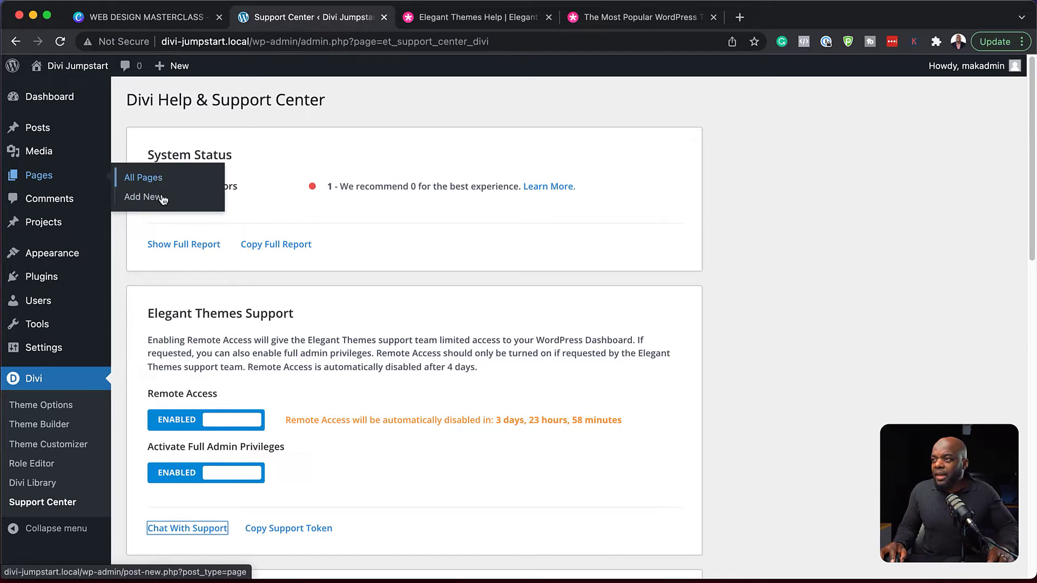
{"action": "left_click", "coordinate": [142, 197]}
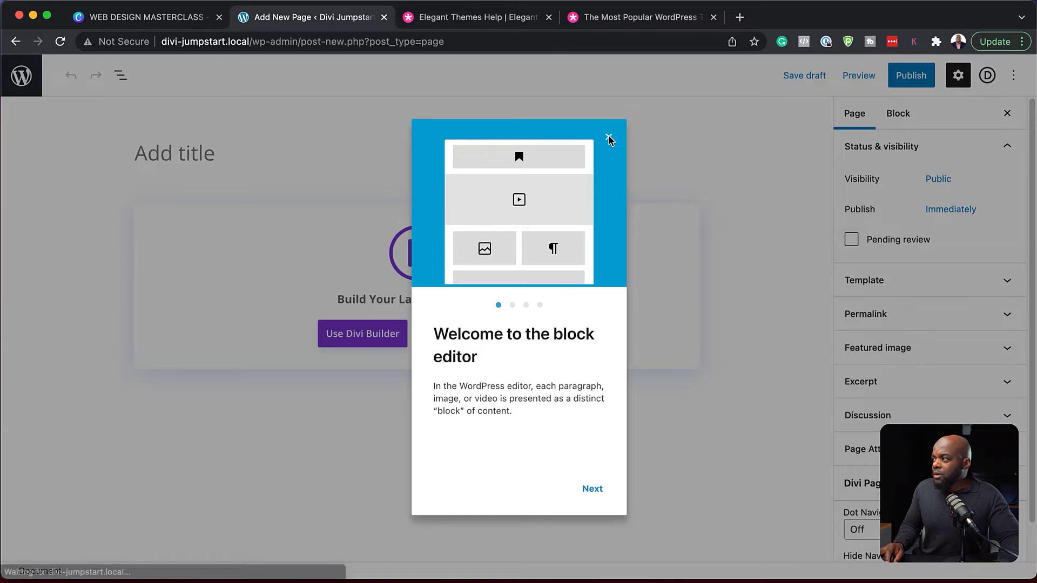
{"action": "left_click", "coordinate": [609, 137]}
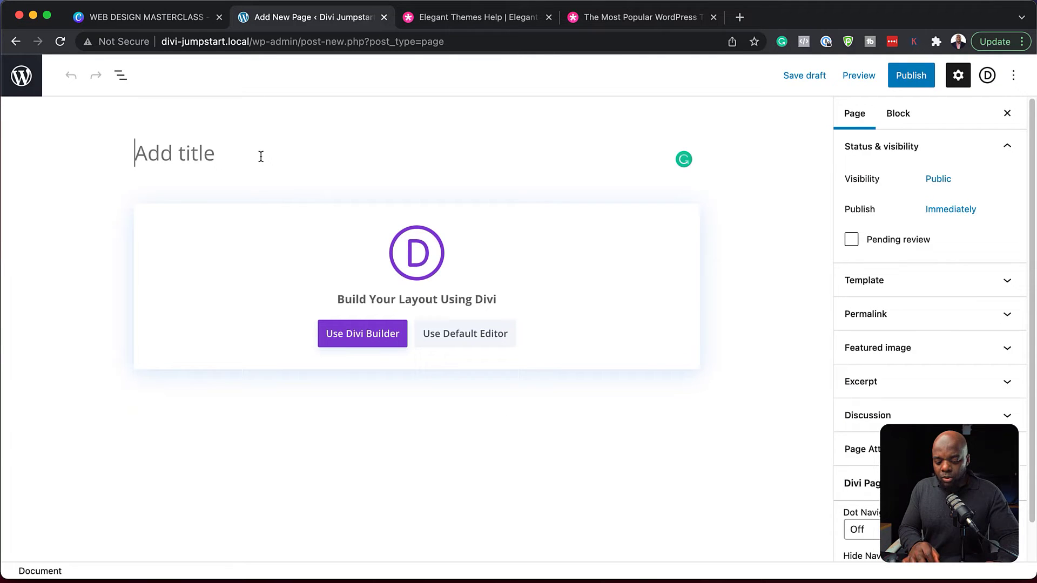
{"action": "type", "text": "Support"}
{"action": "left_click", "coordinate": [381, 345]}
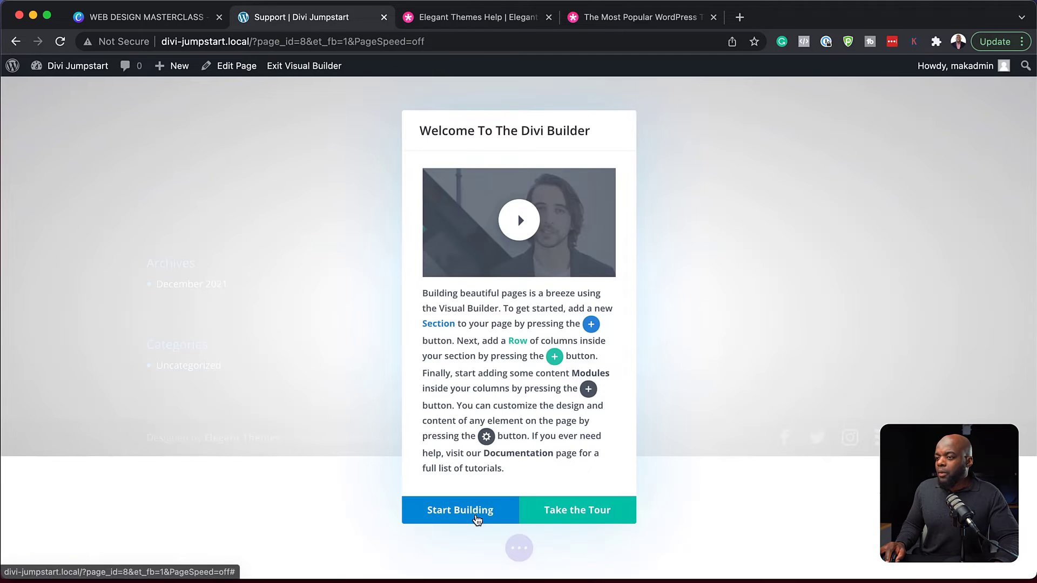
Step: Choose Build From Scratch for the Support page and dismiss the Insert Row layouts
{"action": "left_click", "coordinate": [476, 518]}
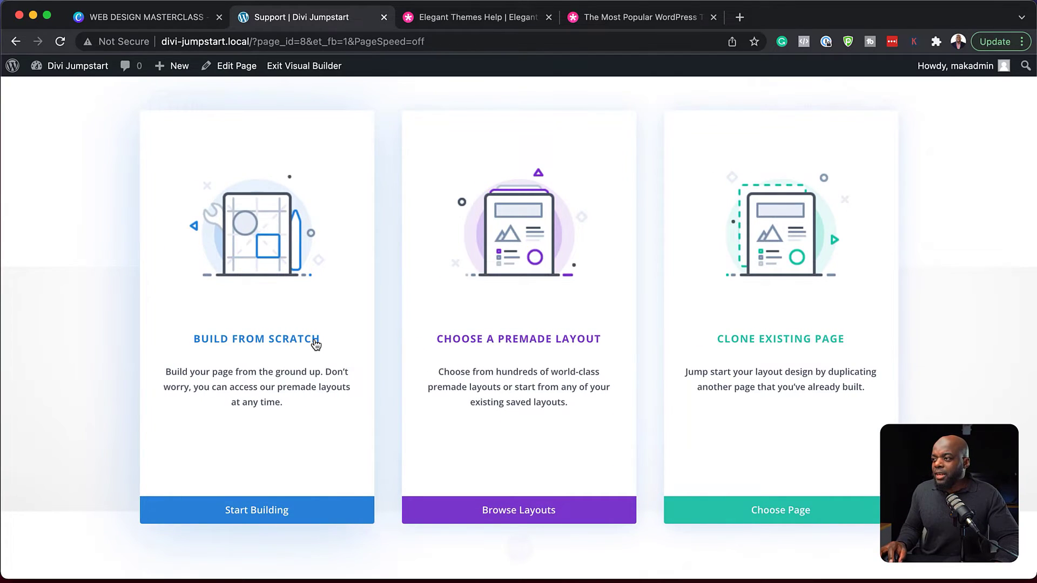
{"action": "left_click", "coordinate": [316, 344]}
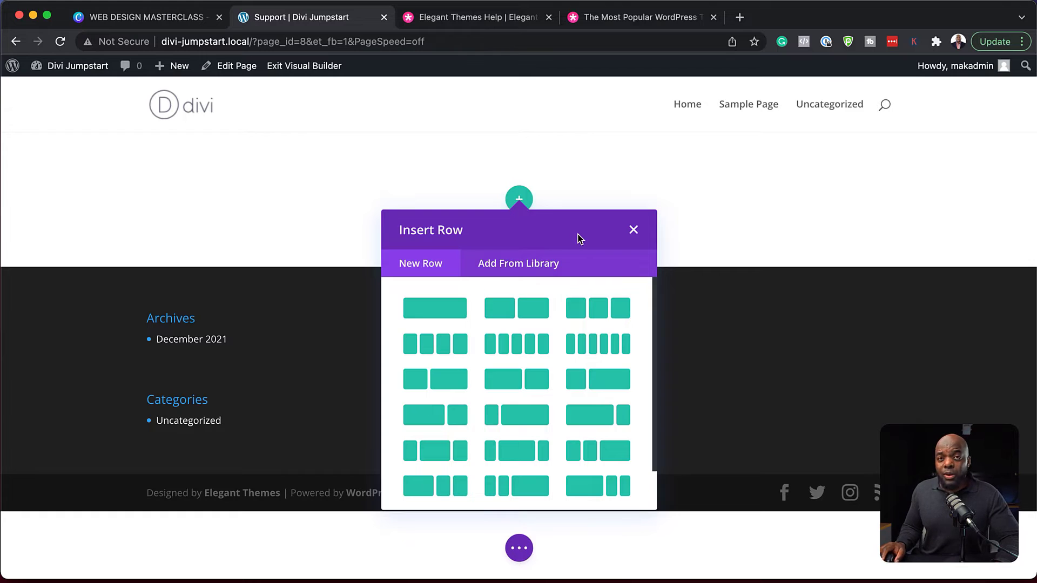
{"action": "left_click", "coordinate": [633, 232]}
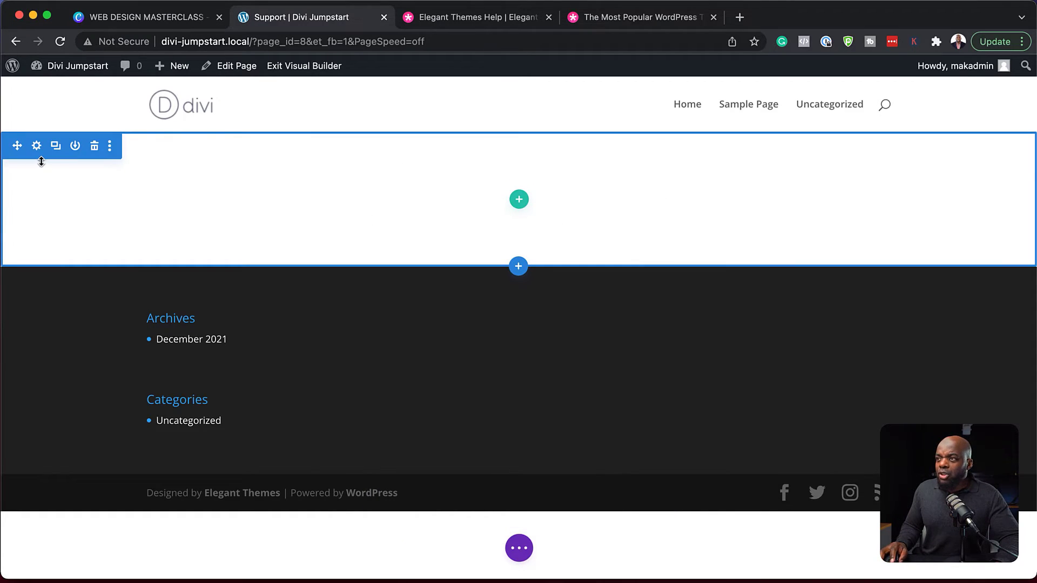
Step: Open the section's help tutorials and browse to the Divi Library saving and loading video
{"action": "left_click", "coordinate": [37, 146]}
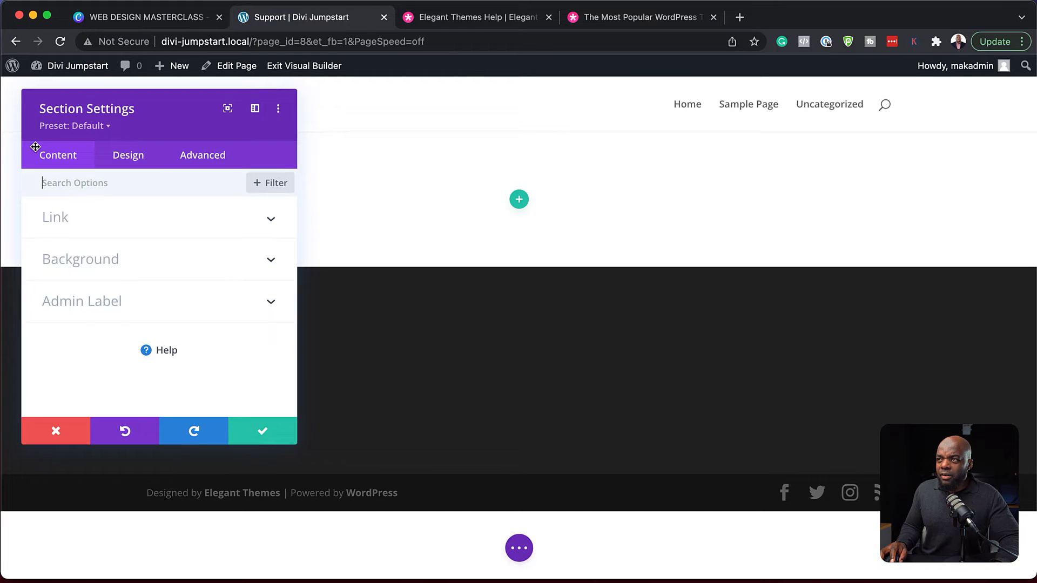
{"action": "left_click", "coordinate": [147, 353]}
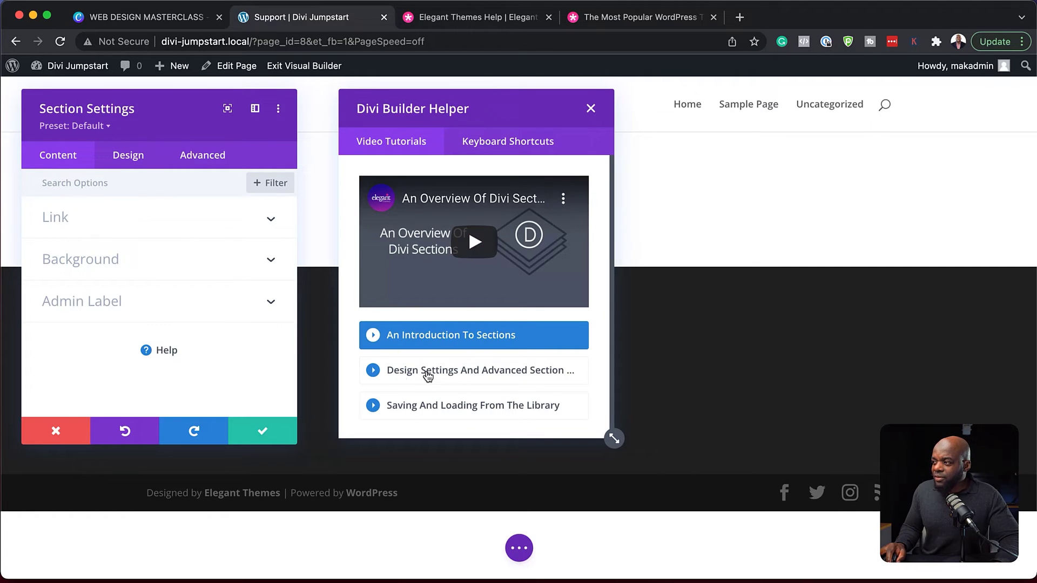
{"action": "left_click", "coordinate": [494, 377]}
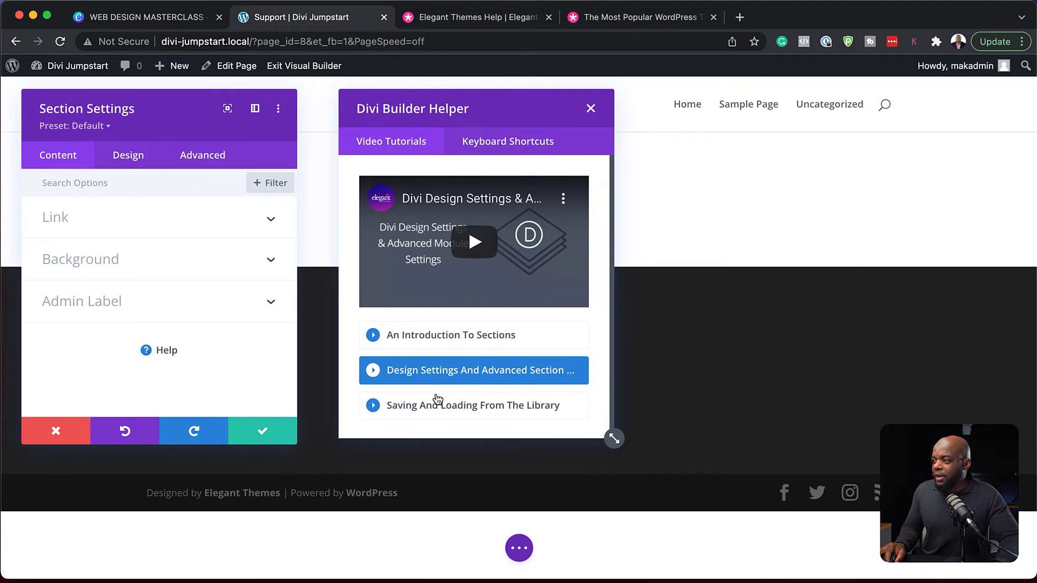
{"action": "left_click", "coordinate": [491, 414]}
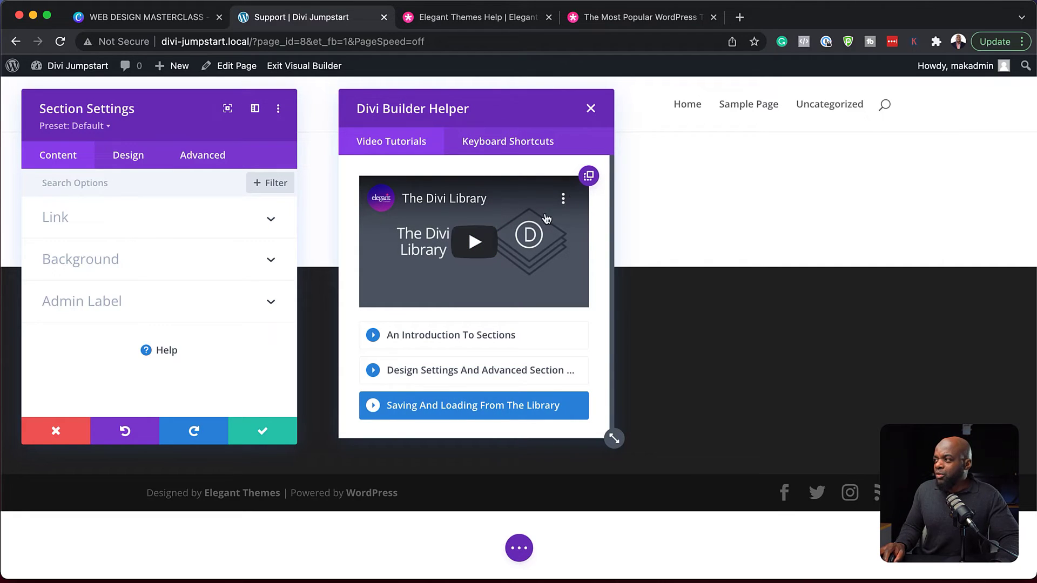
Step: Pop out the Divi Library video, move it bottom-right, and discard the section settings
{"action": "left_click", "coordinate": [589, 177]}
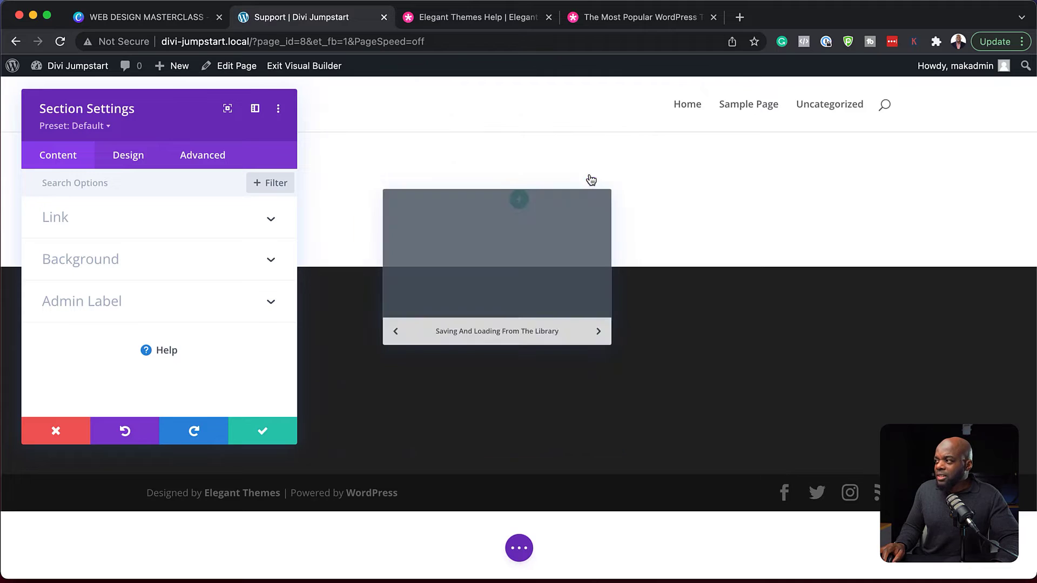
{"action": "left_click_drag", "start_coordinate": [555, 297], "coordinate": [942, 317]}
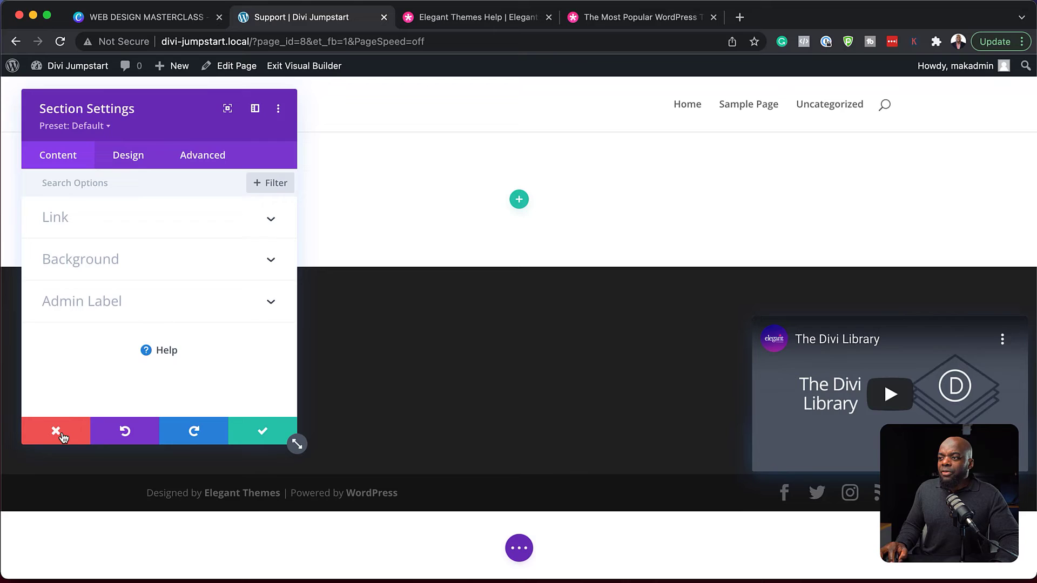
{"action": "left_click", "coordinate": [60, 433]}
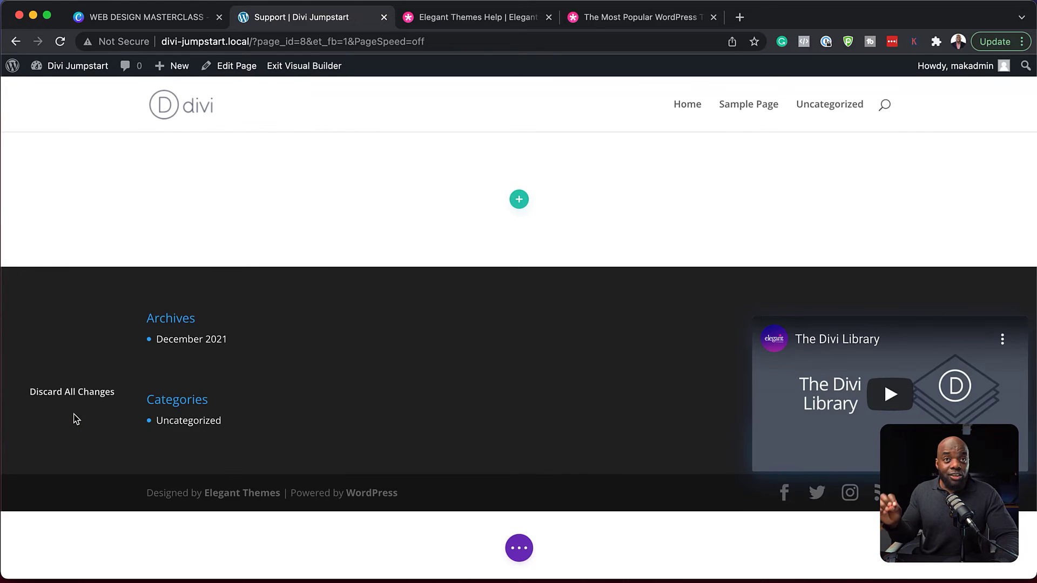
Step: Insert a two-column row into the empty section
{"action": "left_click", "coordinate": [517, 201]}
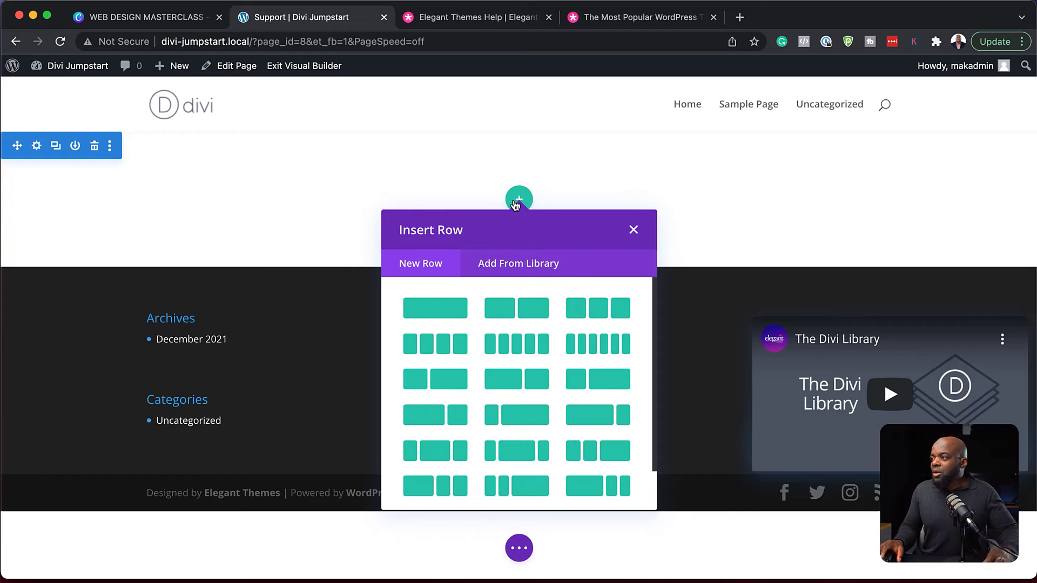
{"action": "left_click", "coordinate": [538, 312]}
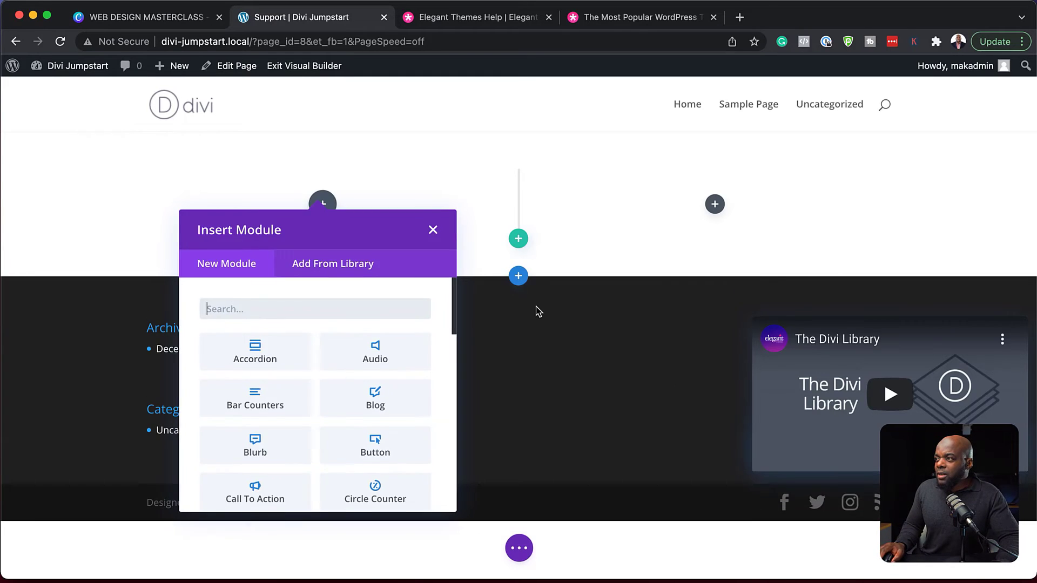
{"action": "left_click", "coordinate": [432, 231]}
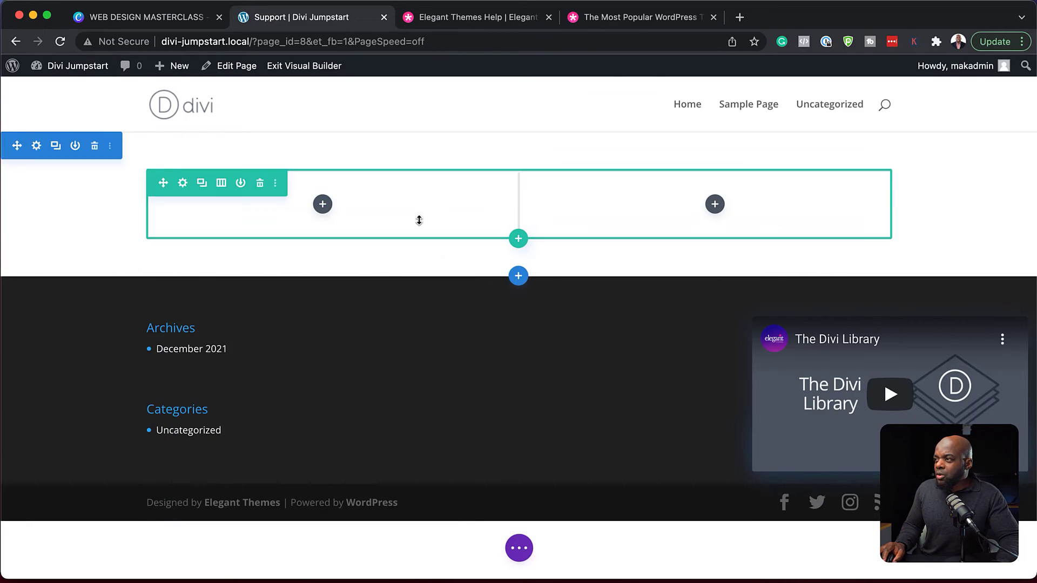
Step: View the Row Settings help videos, discard row settings, and open the left column's module chooser
{"action": "left_click", "coordinate": [183, 186]}
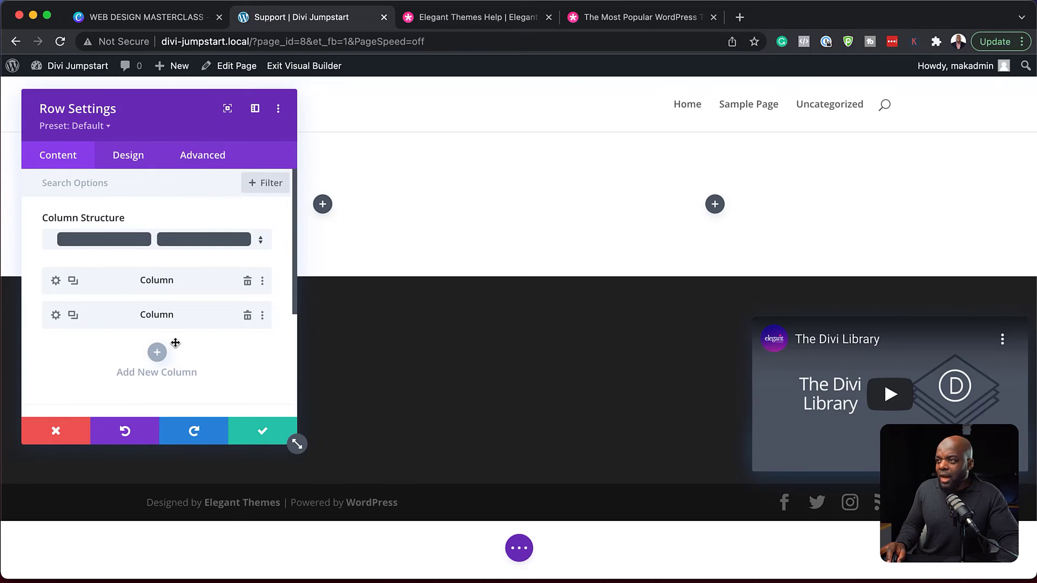
{"action": "scroll", "coordinate": [210, 346], "scroll_direction": "down", "scroll_amount": 5}
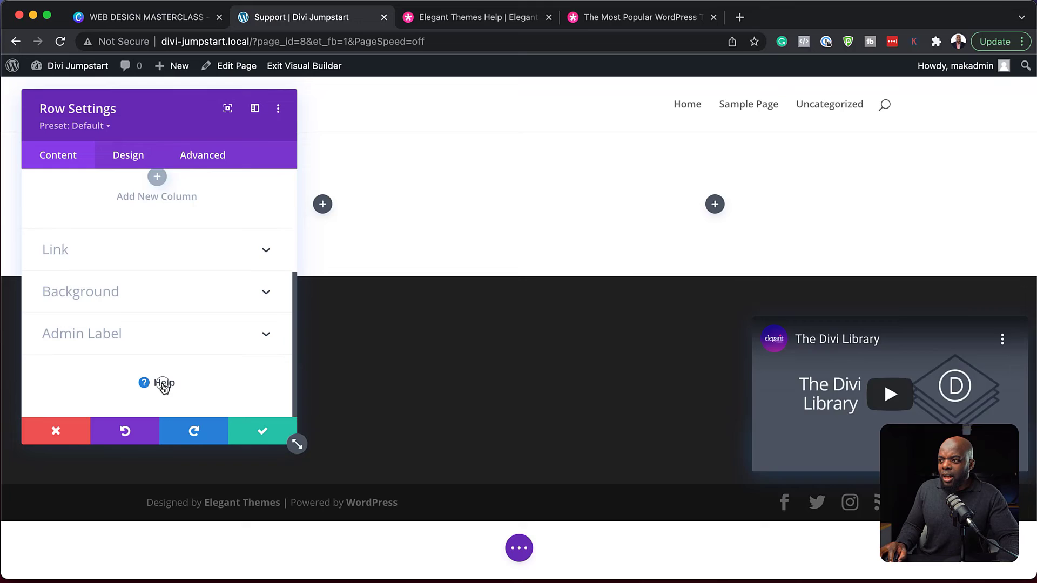
{"action": "left_click", "coordinate": [164, 383]}
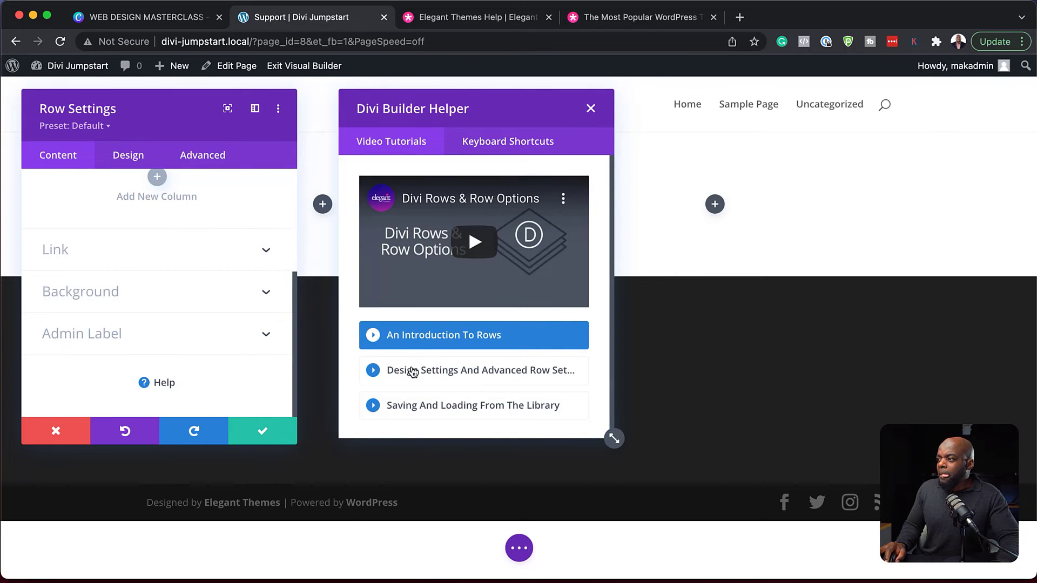
{"action": "left_click", "coordinate": [76, 436]}
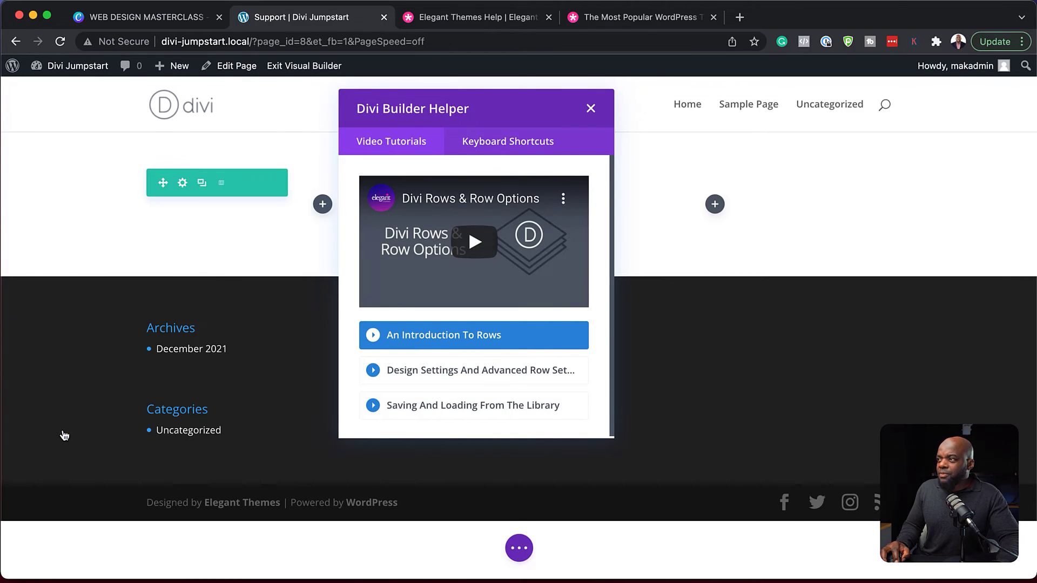
{"action": "left_click", "coordinate": [592, 110]}
{"action": "left_click", "coordinate": [324, 204]}
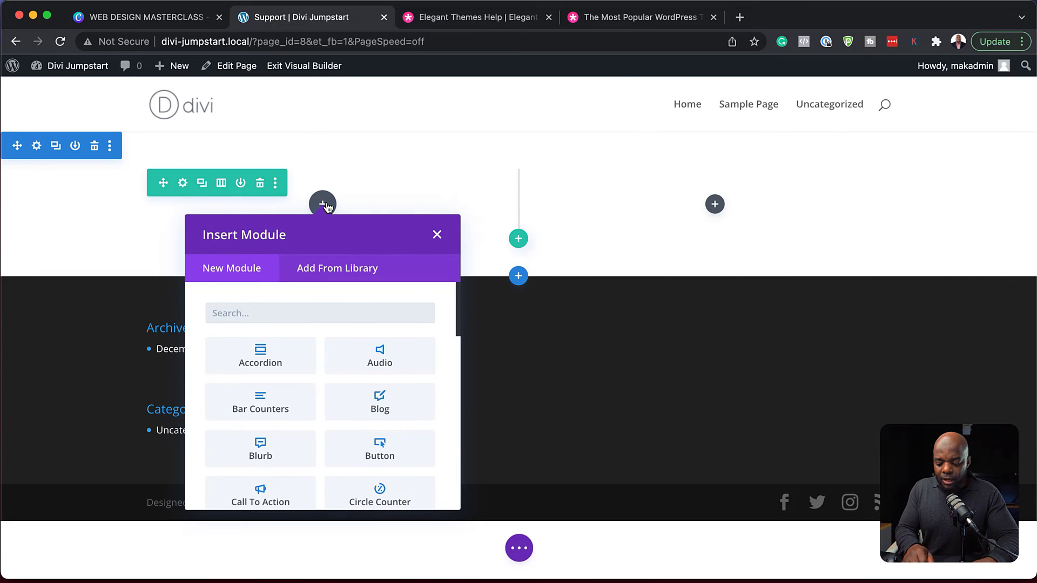
Step: Search 'butto', add a Button module to the left column, and open its video tutorials
{"action": "type", "text": "butto"}
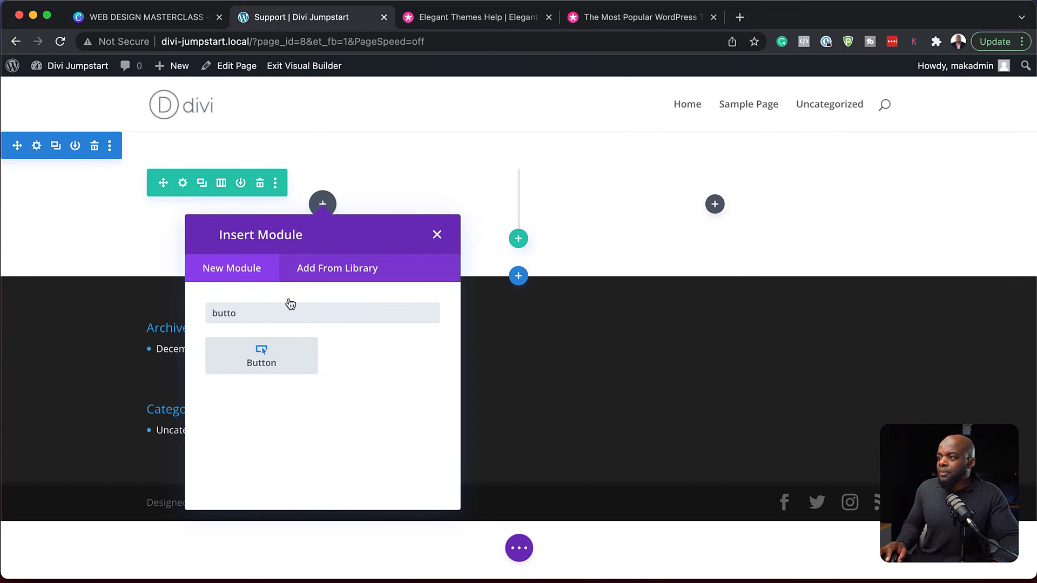
{"action": "left_click", "coordinate": [258, 351]}
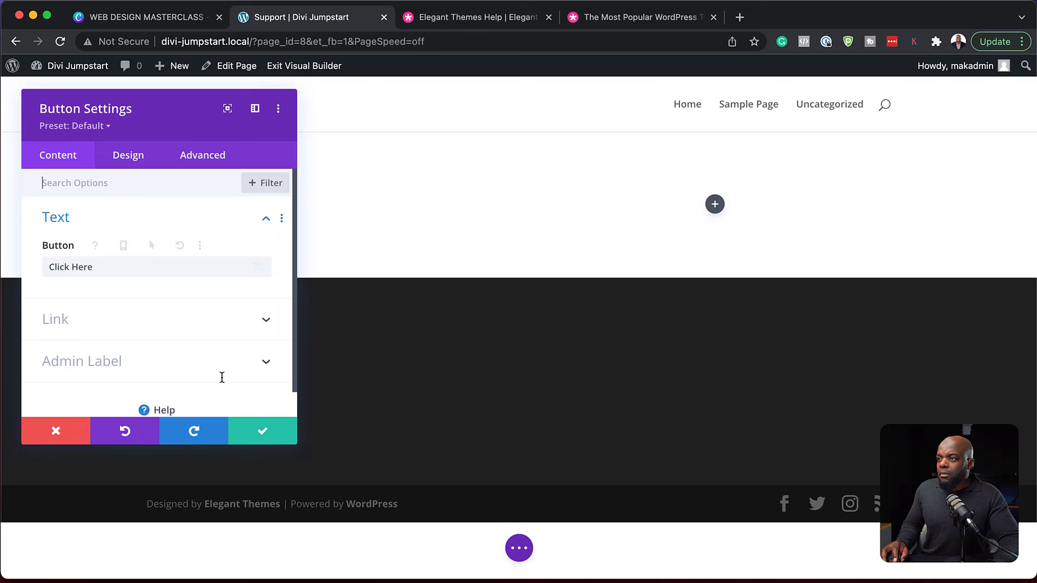
{"action": "scroll", "coordinate": [216, 367], "scroll_direction": "down", "scroll_amount": 1}
{"action": "left_click", "coordinate": [145, 383]}
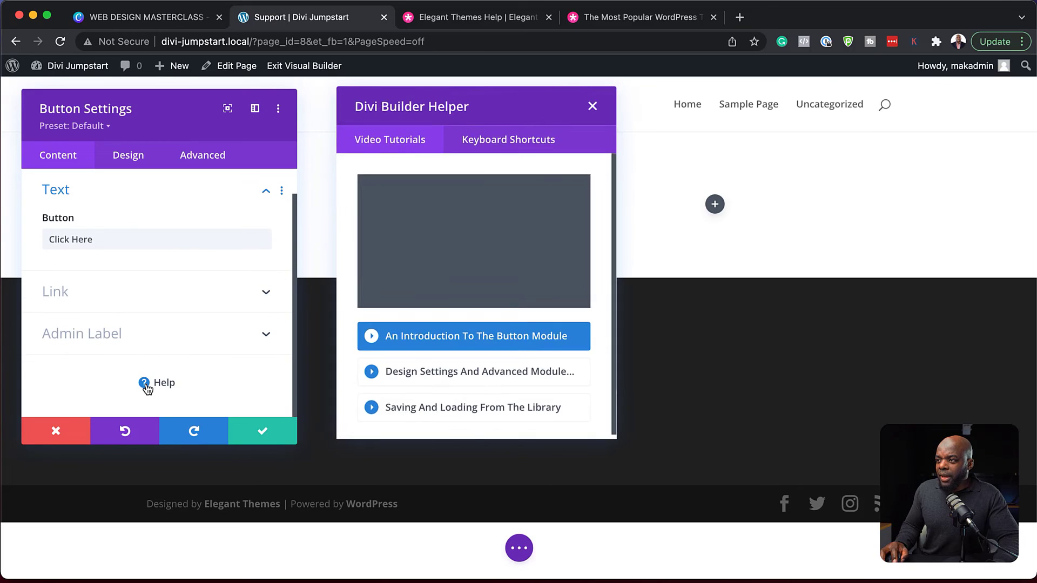